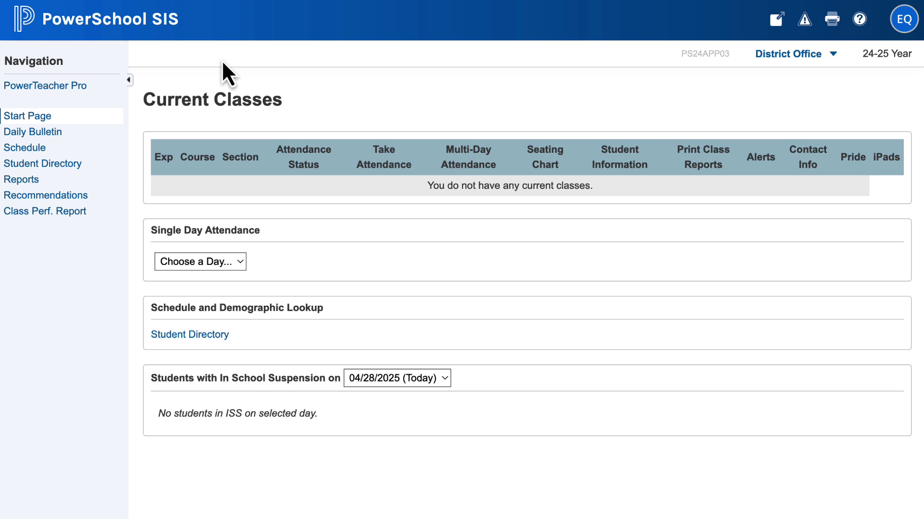
- Open the Traditional Grade Calculations settings in PowerTeacher Pro
click(58, 94)
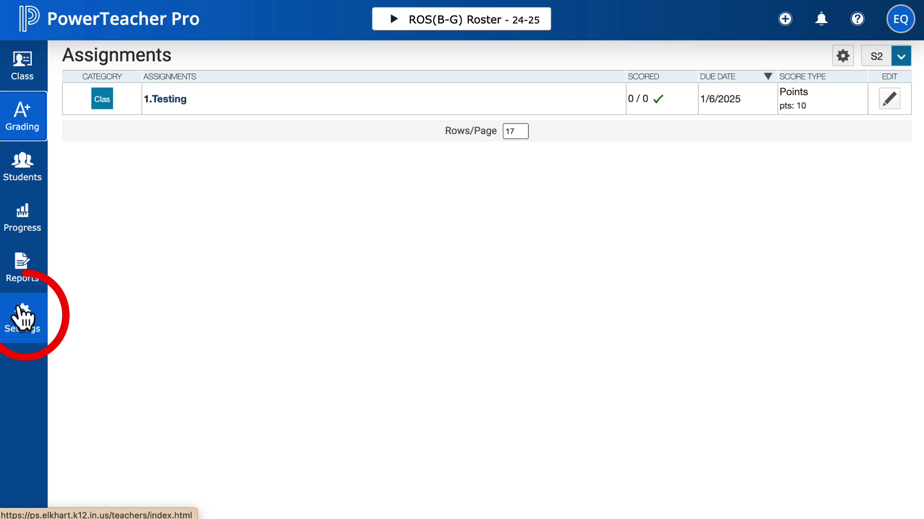
click(41, 332)
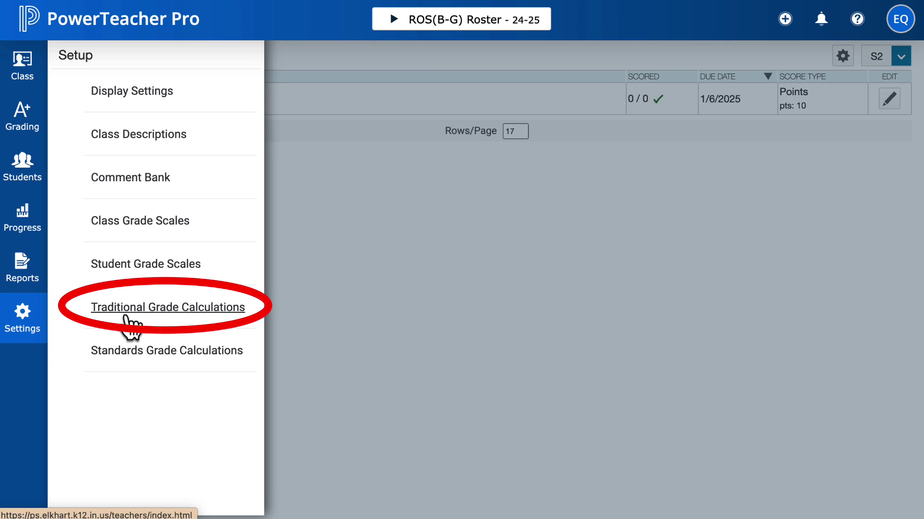
click(125, 317)
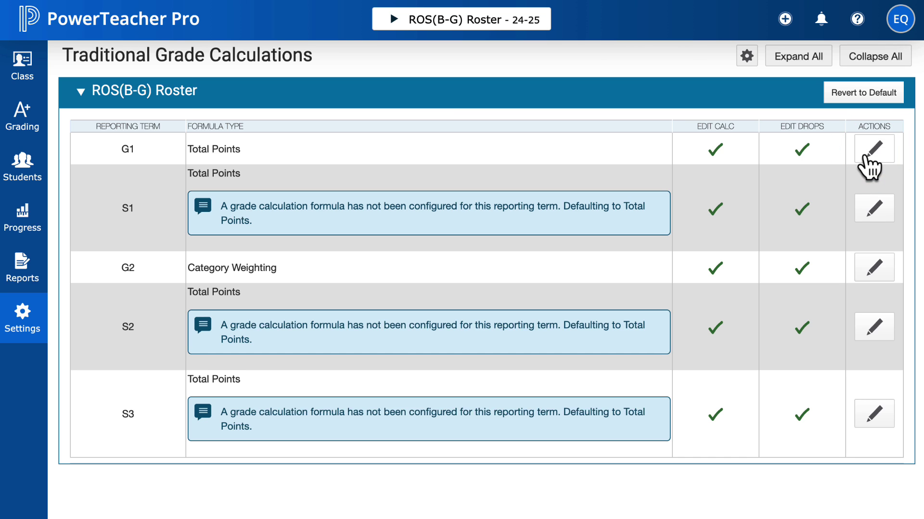
- Edit the G1 reporting term's formula and change its calculation type to Category Weighting for Classwork
click(872, 152)
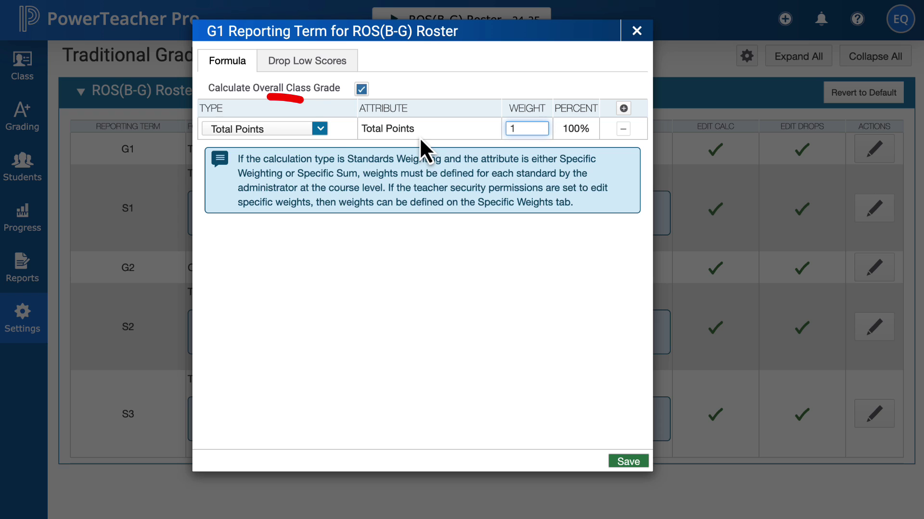
click(315, 132)
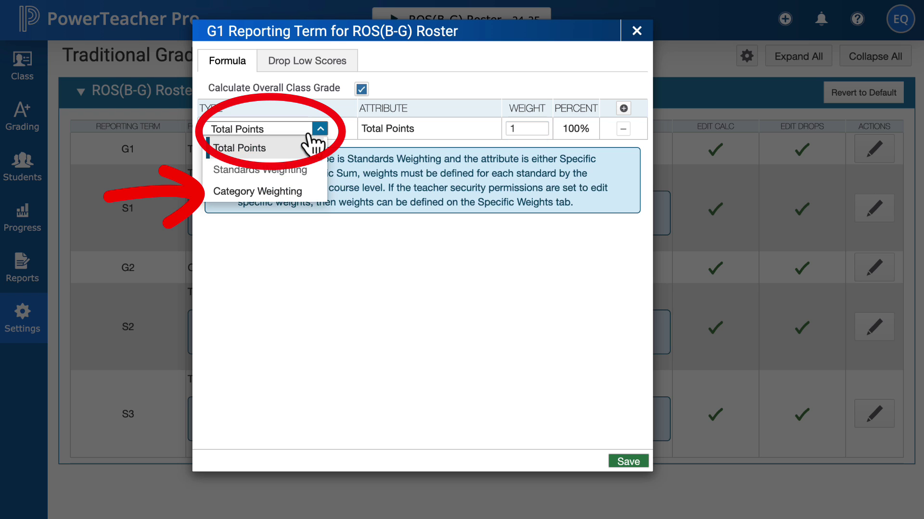
click(307, 192)
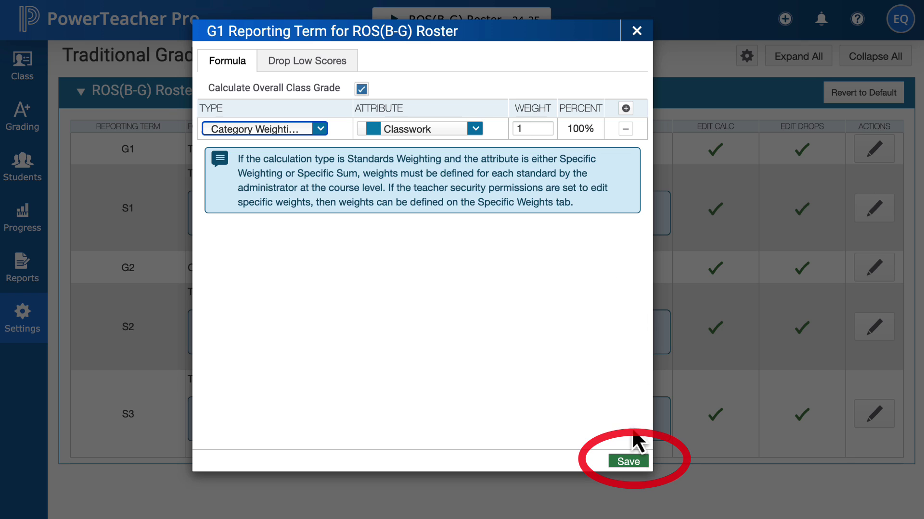
- Add two more Category Weighting rows to the G1 formula, for Project and Quiz
click(625, 109)
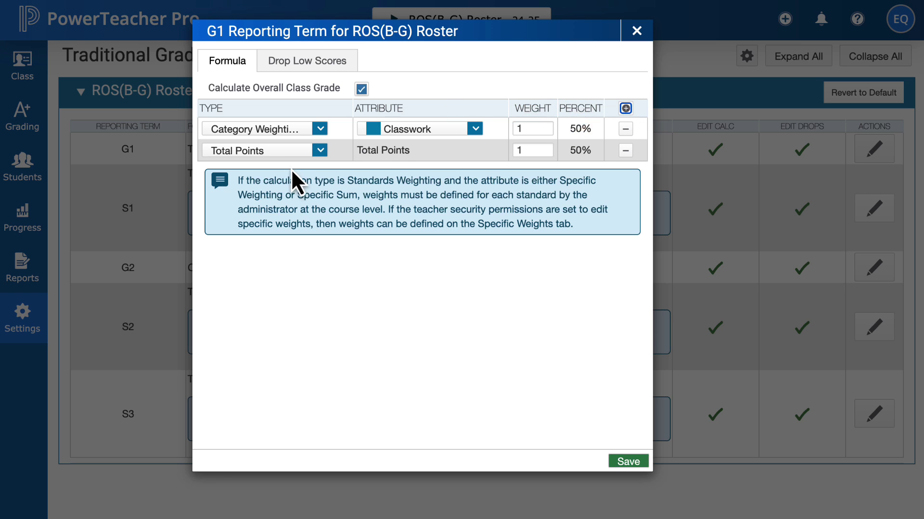
click(278, 151)
click(278, 213)
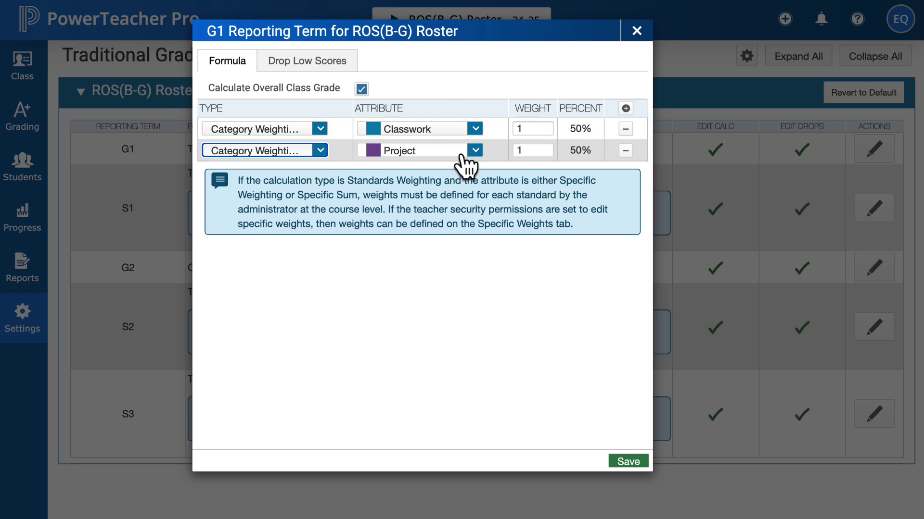
click(625, 108)
click(319, 173)
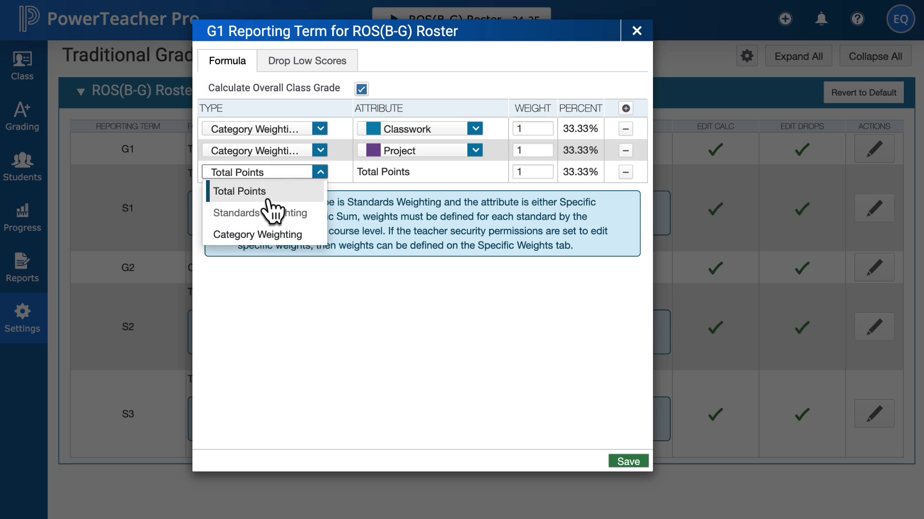
click(275, 235)
- Set the category weights to 20 for Classwork, 10 for Project and 70 for Quiz
click(537, 129)
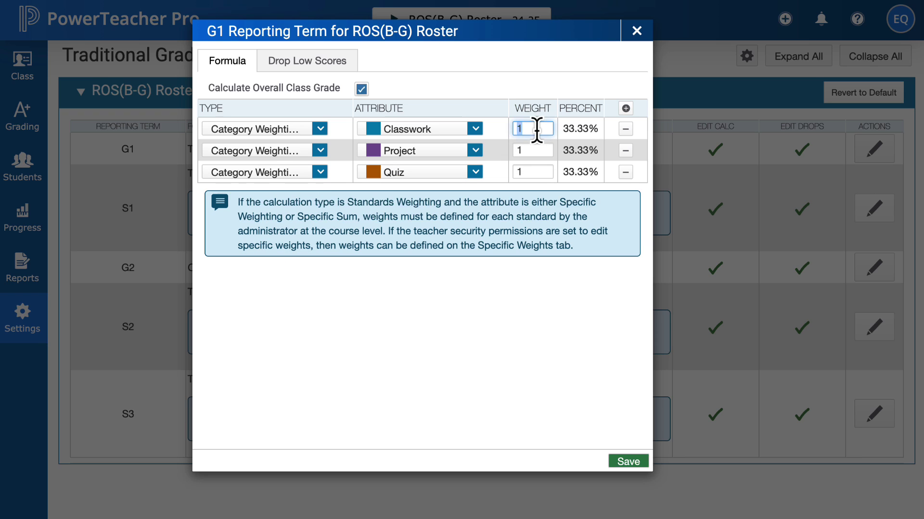
text(20)
click(532, 150)
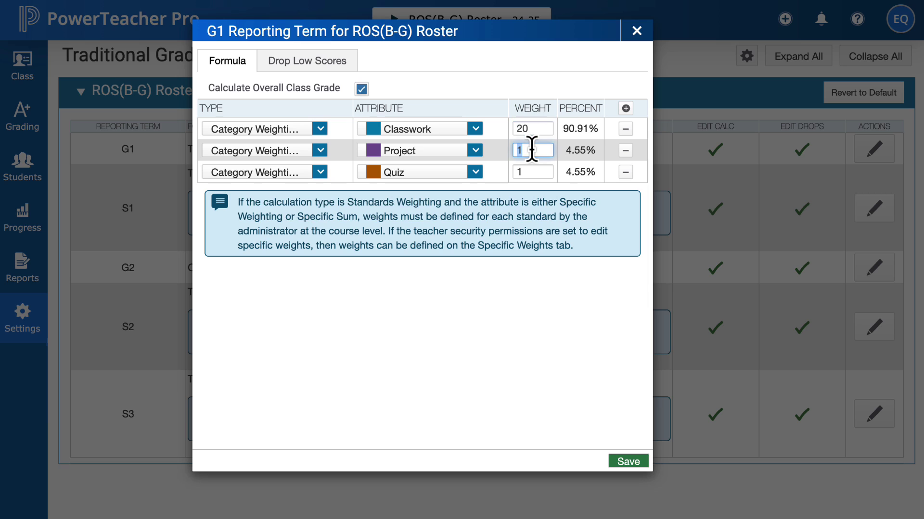
text(10)
click(533, 172)
text(70)
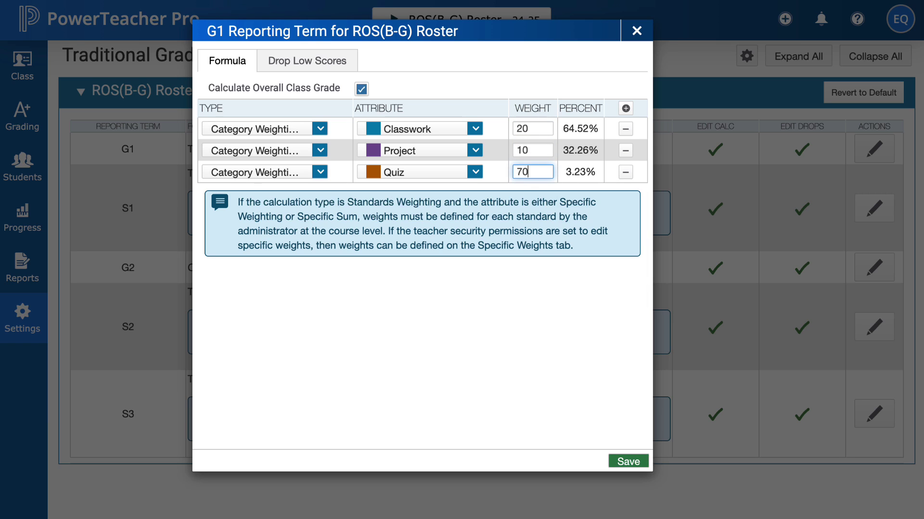
click(555, 287)
- Add a fourth Category Weighting row to the G1 formula, save the calculation and dismiss the notice
click(293, 174)
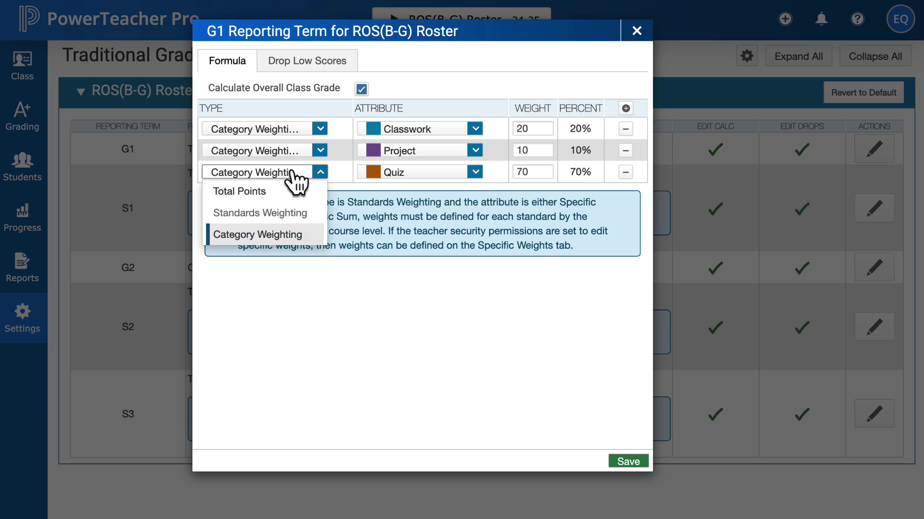
click(626, 109)
click(308, 196)
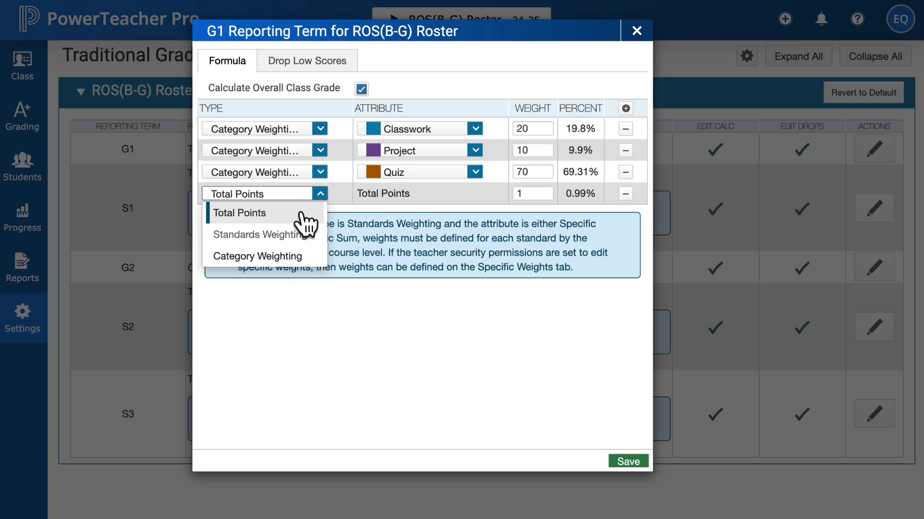
click(318, 256)
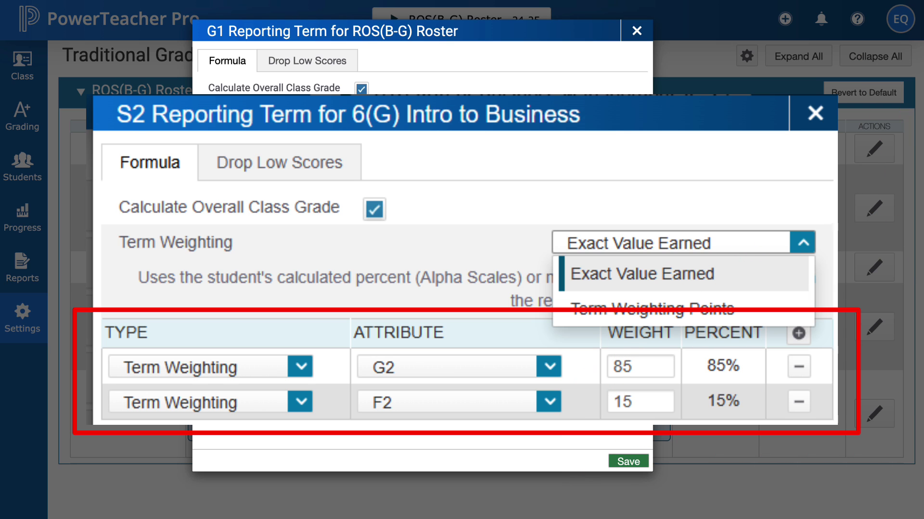
click(629, 462)
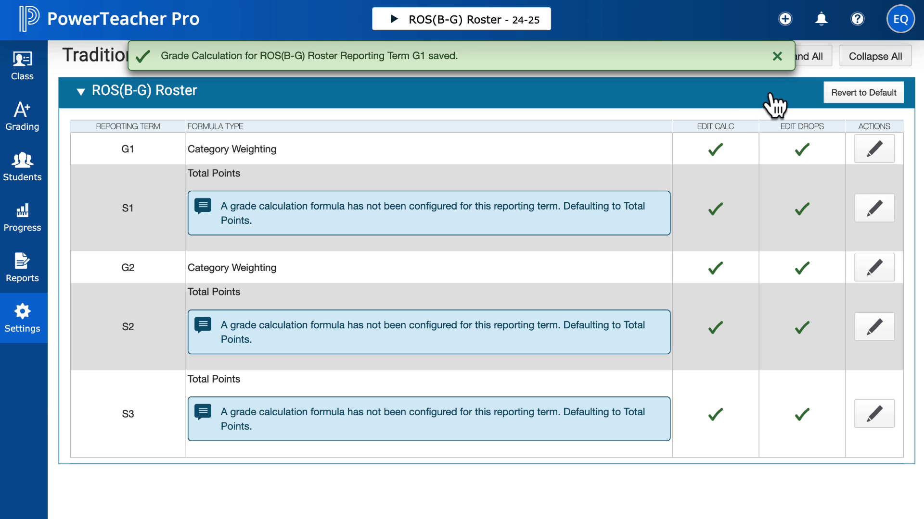
click(781, 64)
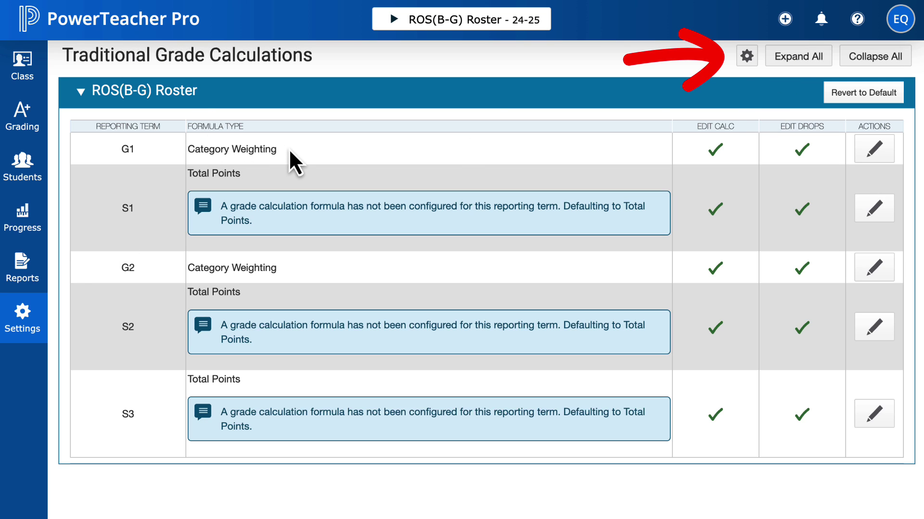
- Try to copy the traditional grade calculations from ROS(B-G) Roster to another class in Semester 1
click(749, 66)
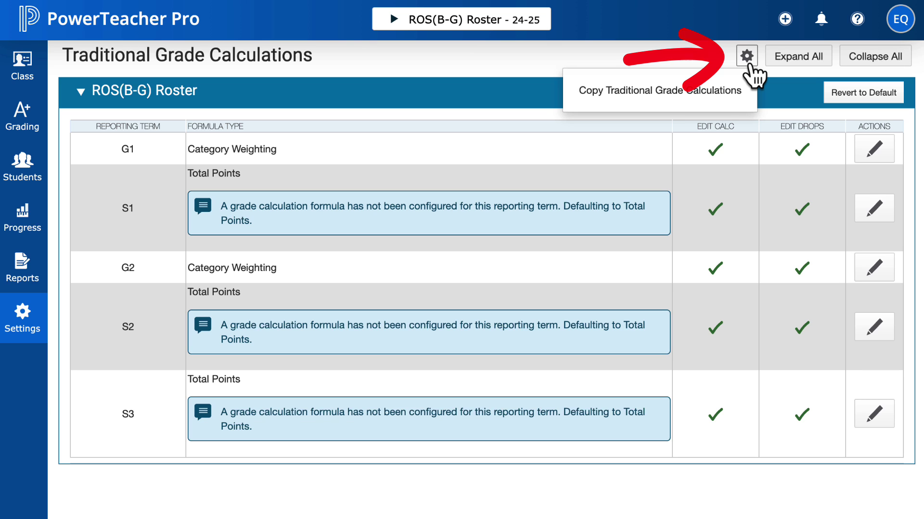
click(685, 94)
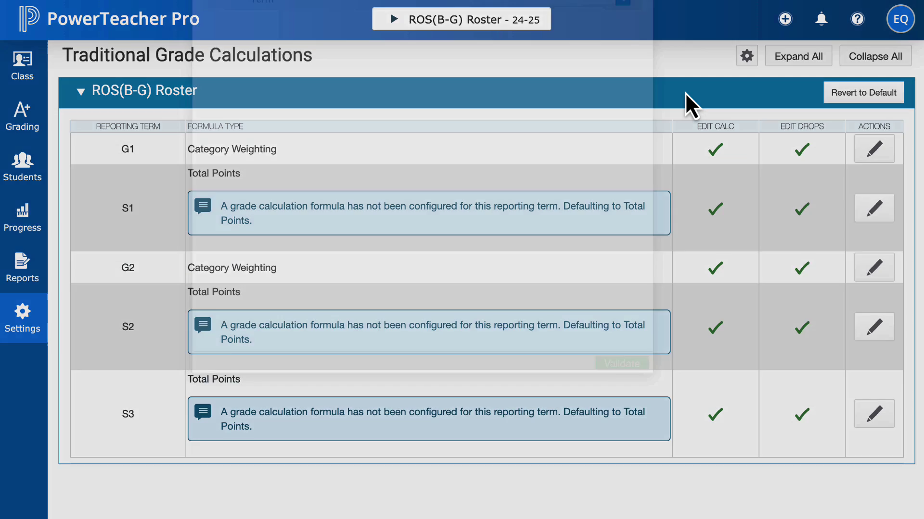
click(490, 120)
click(503, 140)
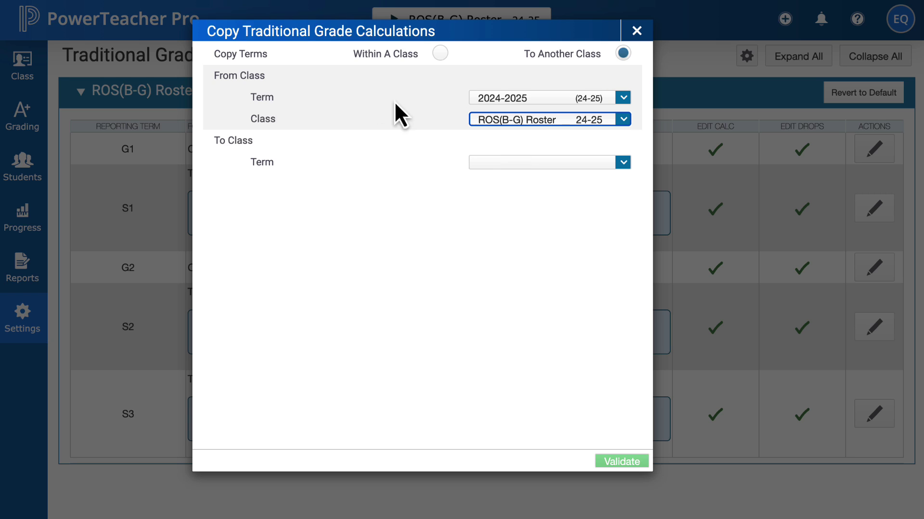
click(500, 164)
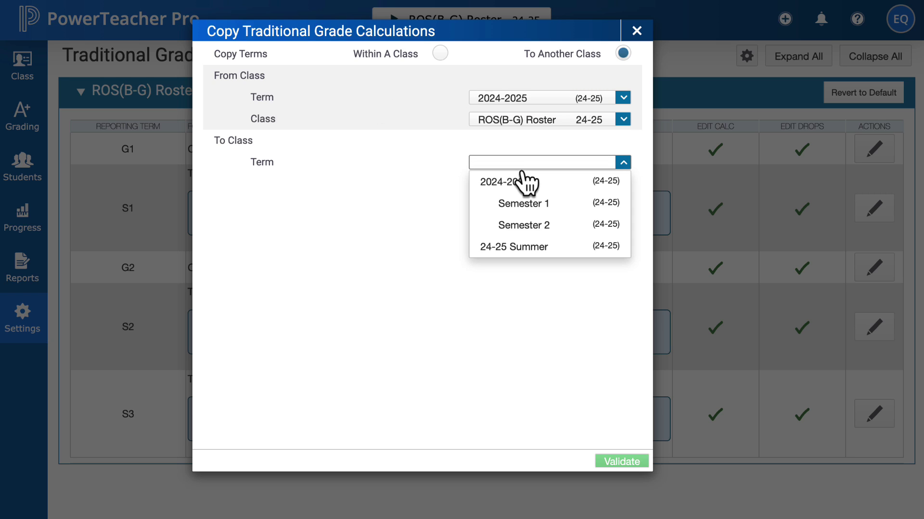
click(543, 204)
click(529, 187)
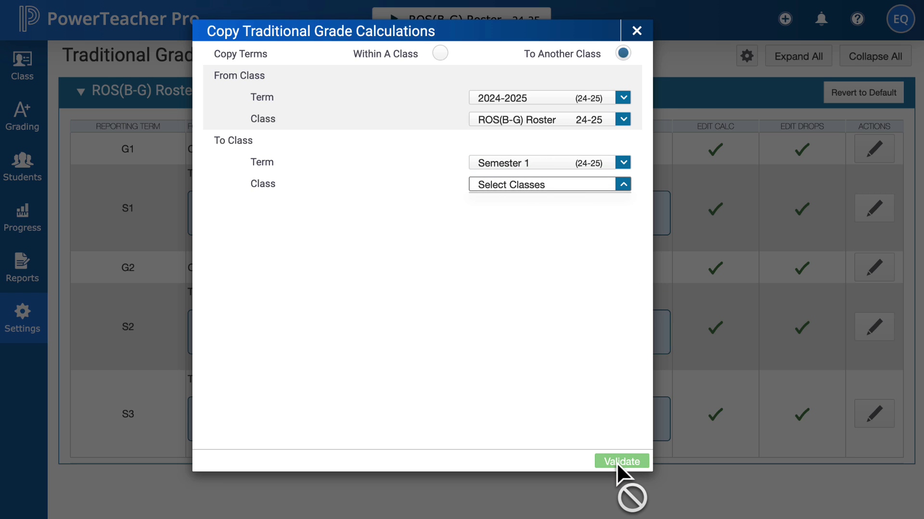
click(637, 30)
- Switch to Canvas and open the Assignments page of the Roster - 24-25 - Quick course
click(551, 137)
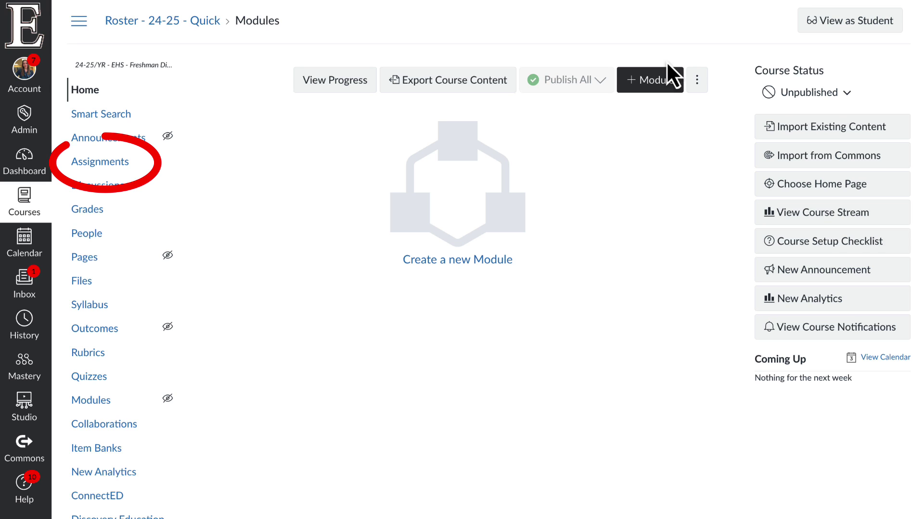
click(96, 169)
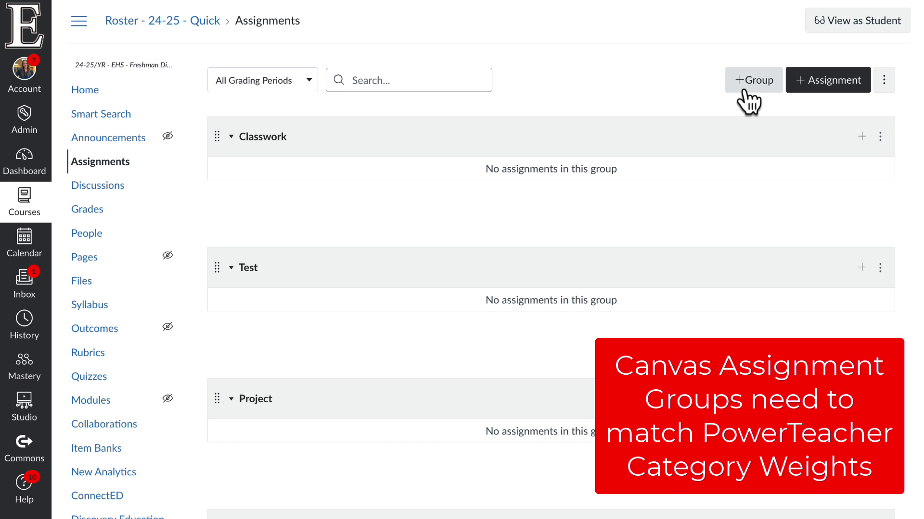
click(749, 81)
click(490, 243)
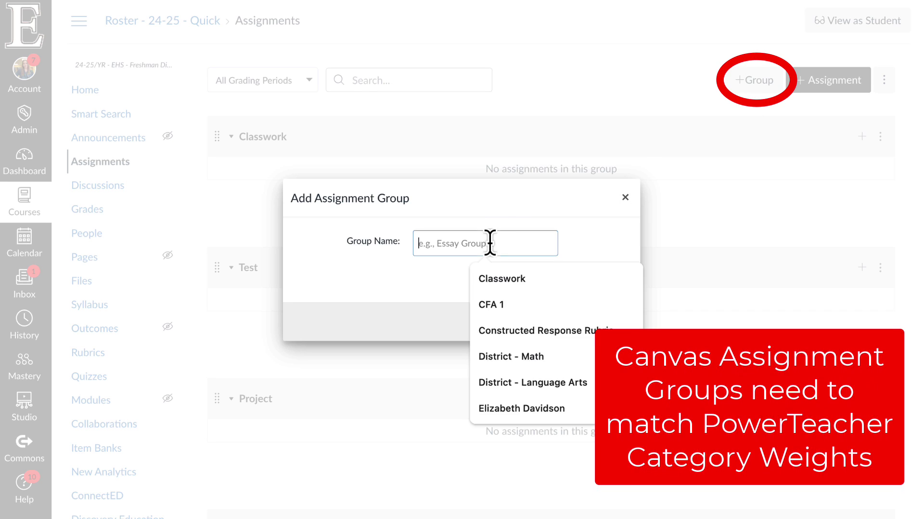
click(624, 198)
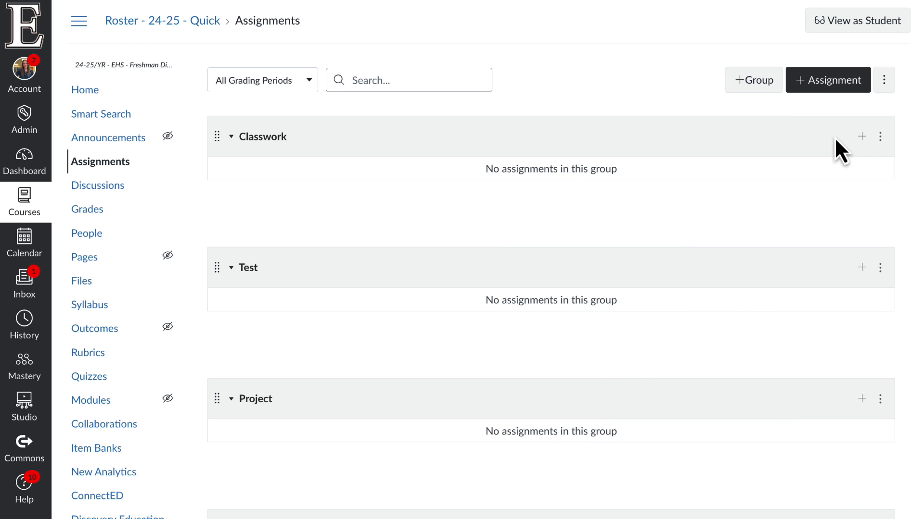
- In the Sync SIS Categories settings, associate the Classwork assignment group with the Classwork SIS category
scroll(768, 210, down, 6)
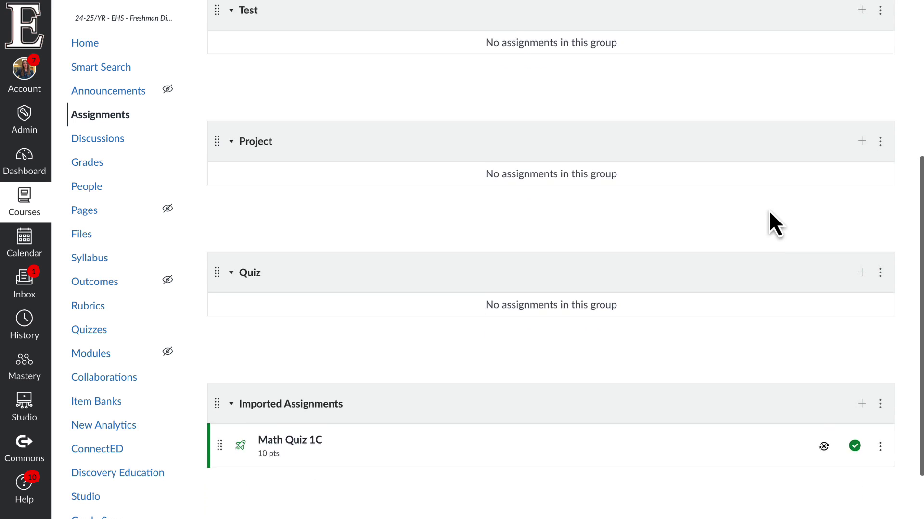
scroll(768, 210, up, 6)
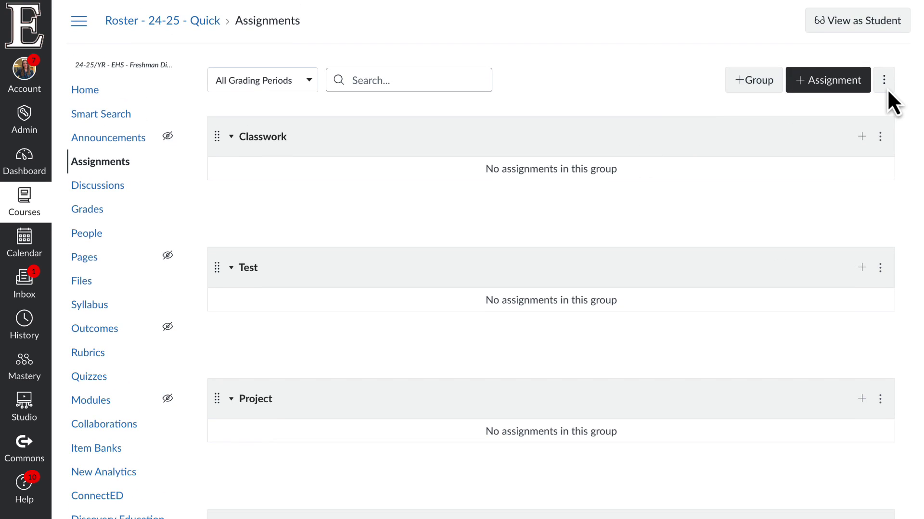
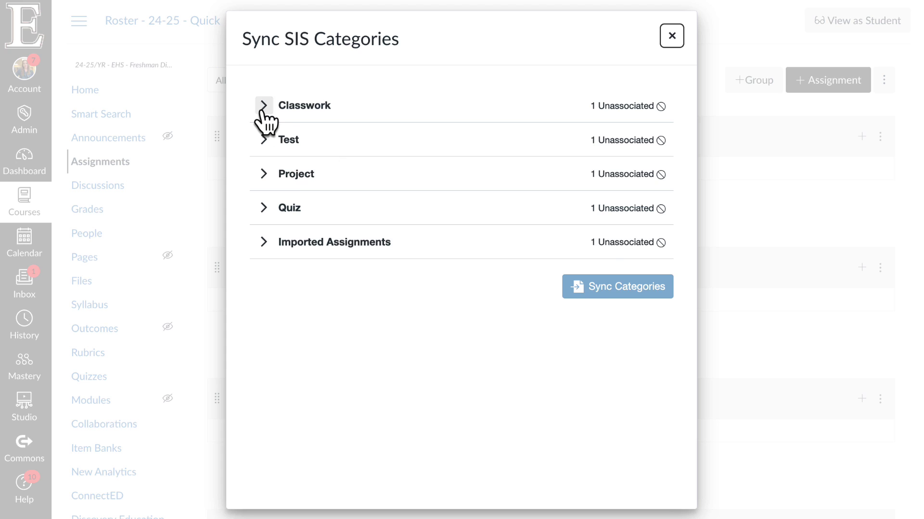
click(264, 106)
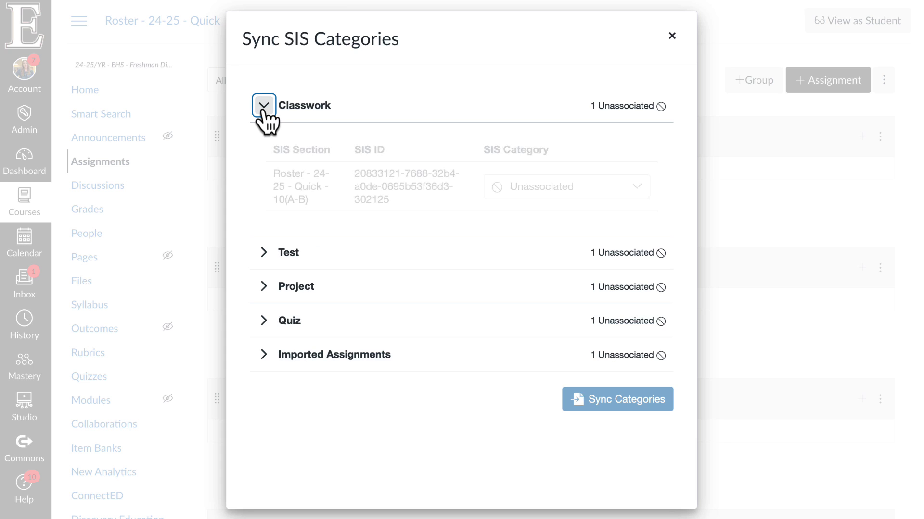
click(535, 189)
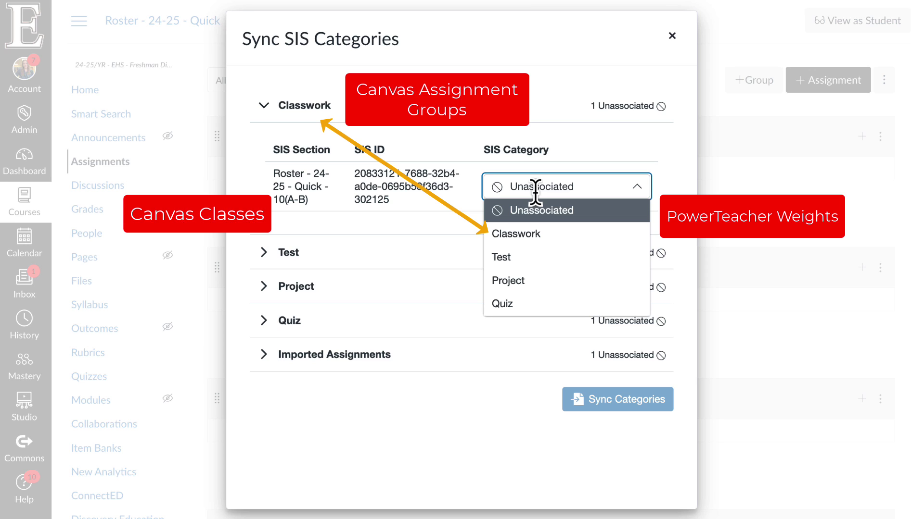
click(529, 235)
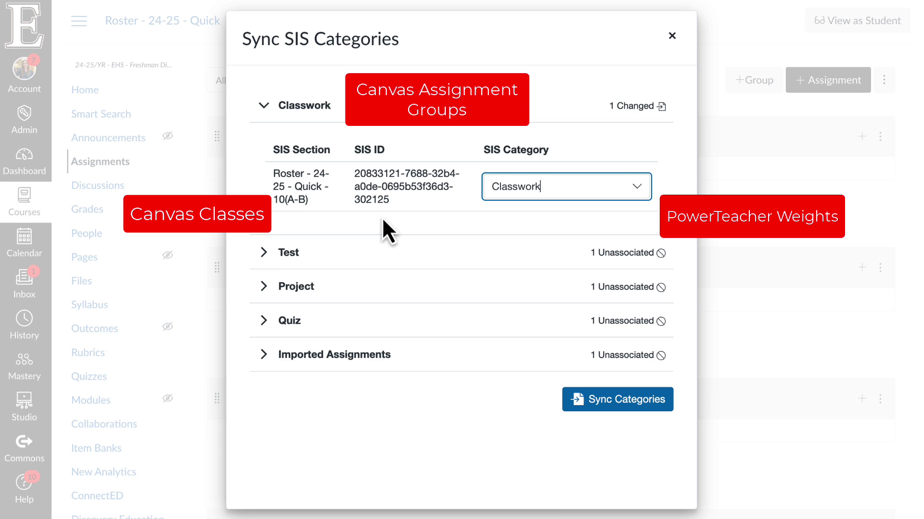
- Associate the Test assignment group with the Test SIS category
click(264, 253)
click(595, 333)
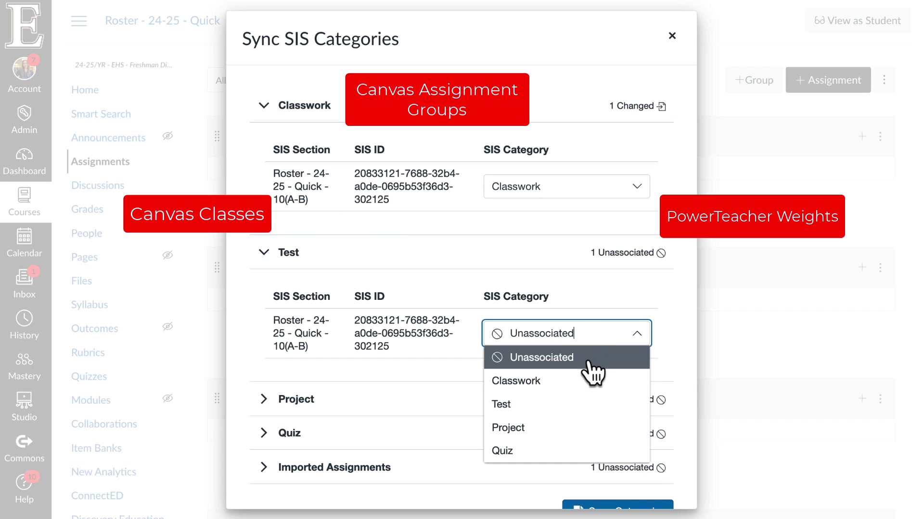
click(591, 404)
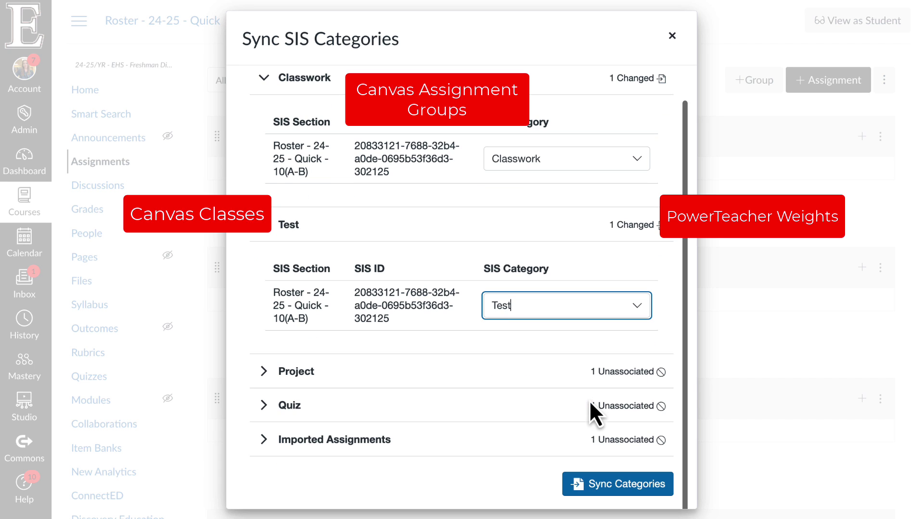
- Associate the Project assignment group with the Project SIS category
click(297, 371)
scroll(481, 404, down, 3)
click(548, 343)
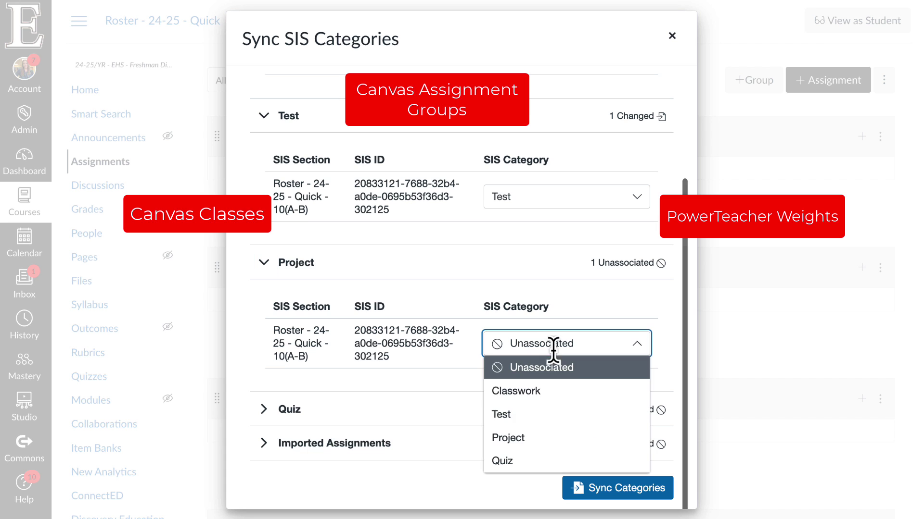
click(544, 437)
- Associate the Quiz assignment group with the Quiz SIS category
click(264, 409)
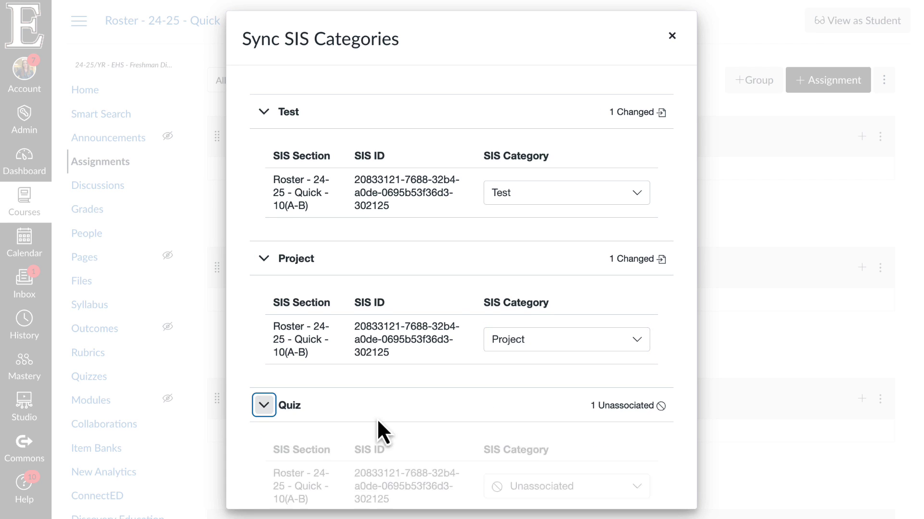
scroll(481, 428, down, 2)
click(583, 378)
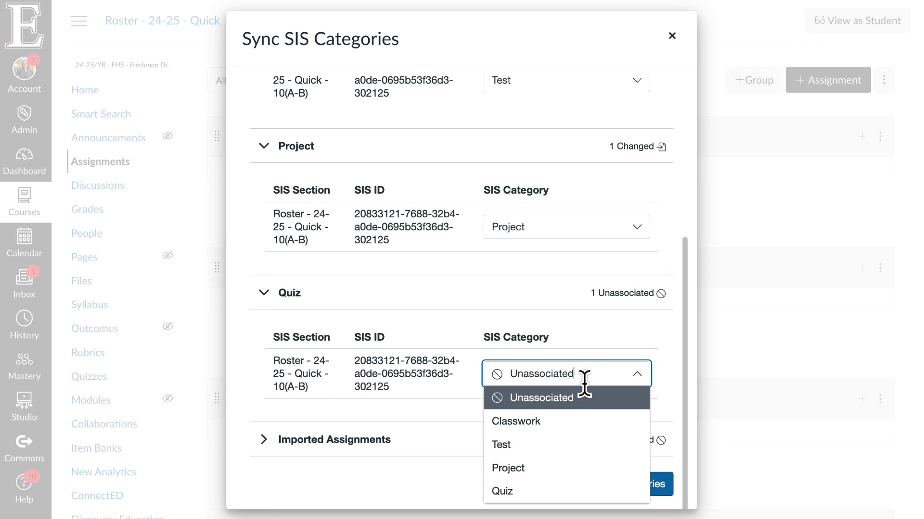
click(571, 493)
- Review the category associations, synchronize them with the SIS, and close the Sync SIS Categories settings
scroll(630, 337, up, 5)
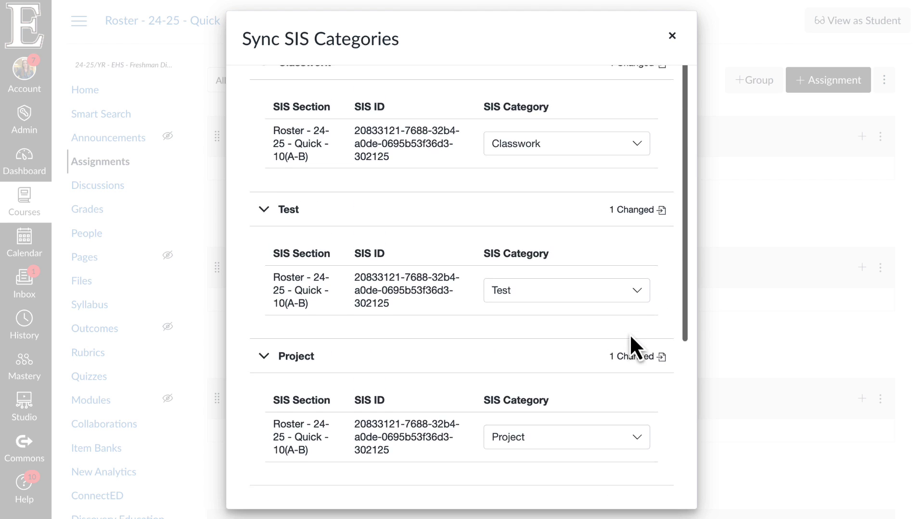
scroll(631, 337, down, 5)
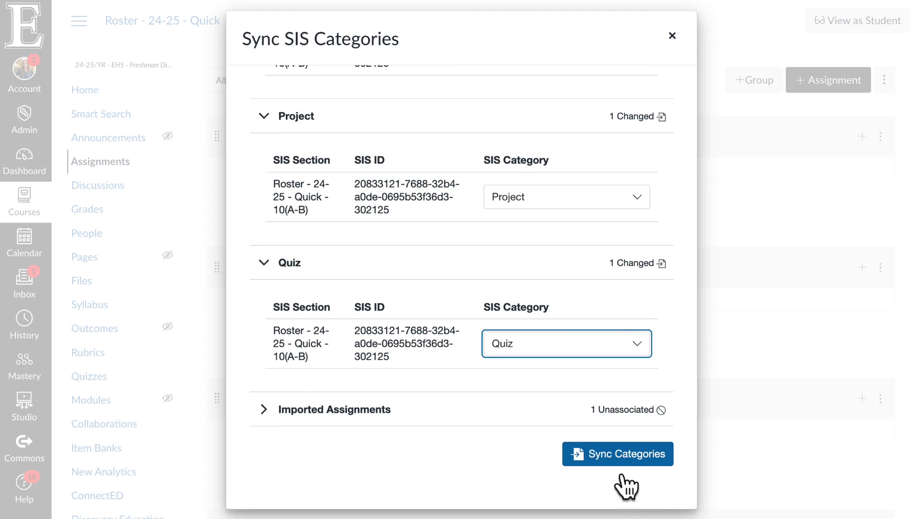
click(619, 455)
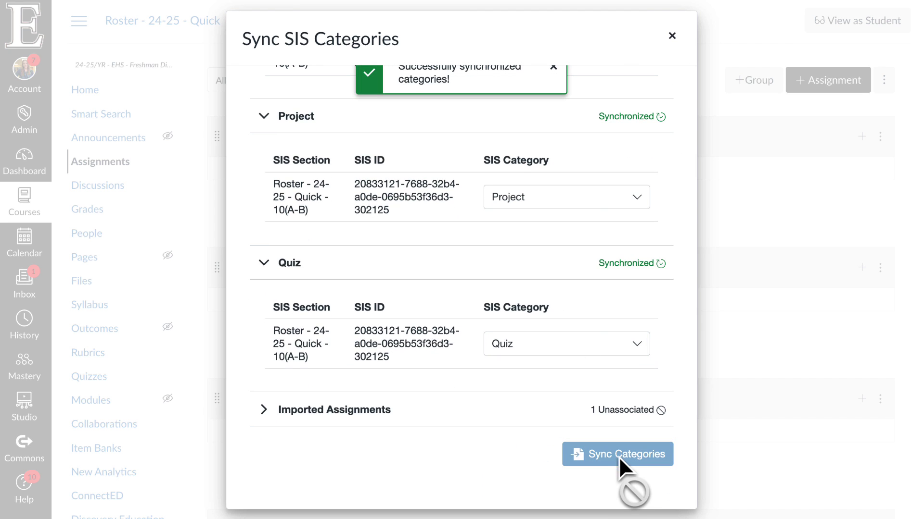
click(670, 39)
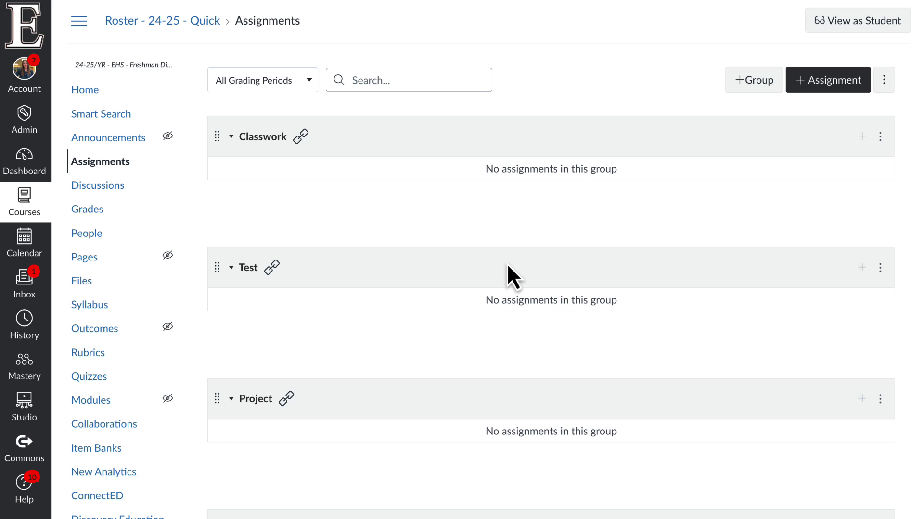
- In the Assignment Groups Weight settings, enable weighting the final grade based on assignment groups
scroll(507, 263, down, 5)
scroll(506, 263, up, 5)
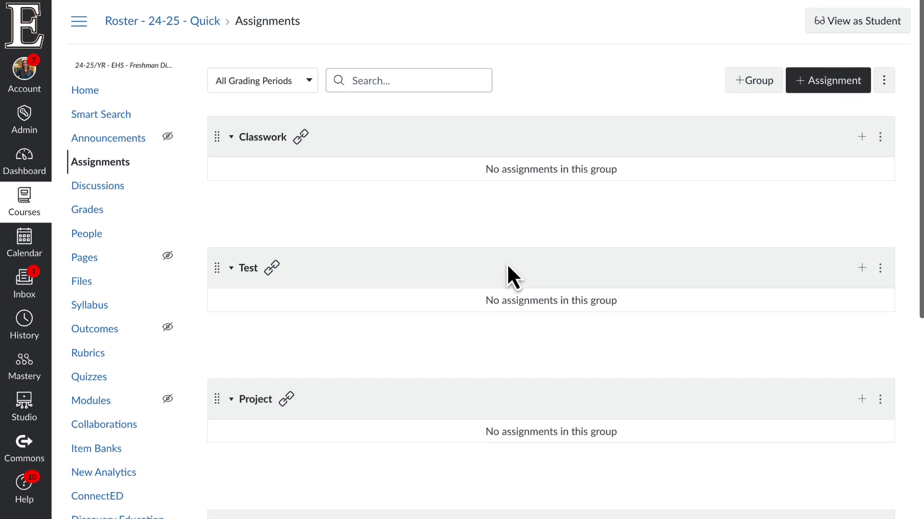
click(884, 80)
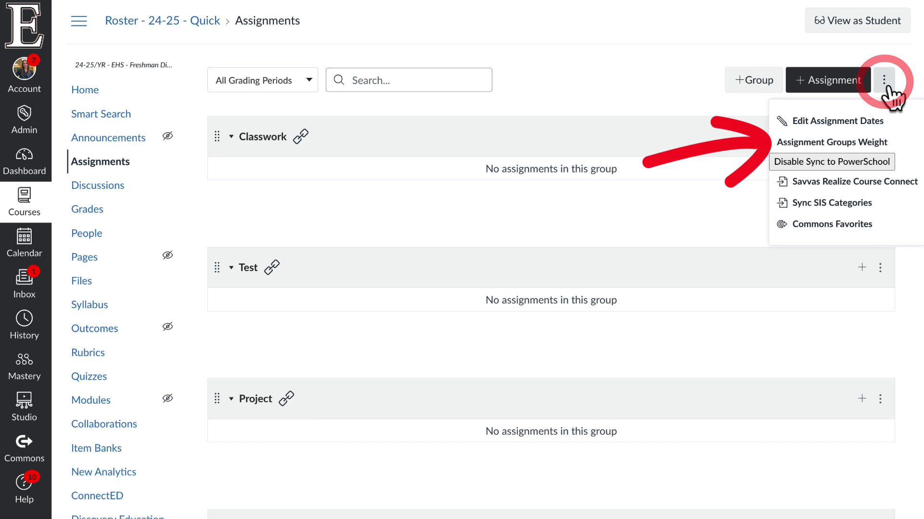
click(830, 143)
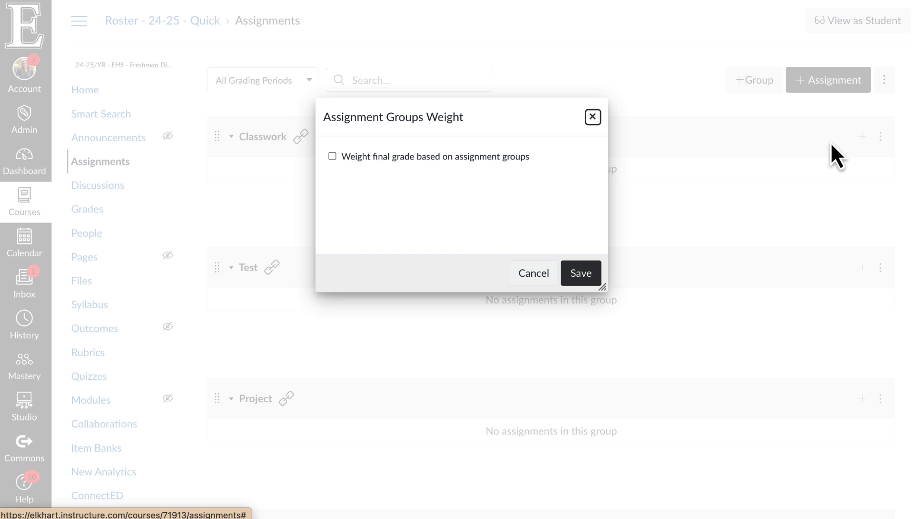
click(332, 157)
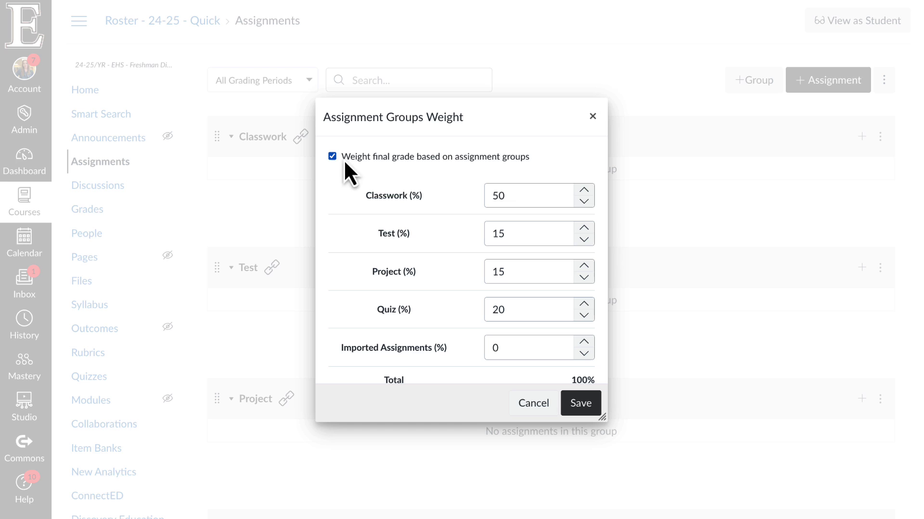
- Set the group weights to Classwork 20%, Test 40%, Project 10% and Quiz 30%, and save them
double_click(522, 197)
text(20)
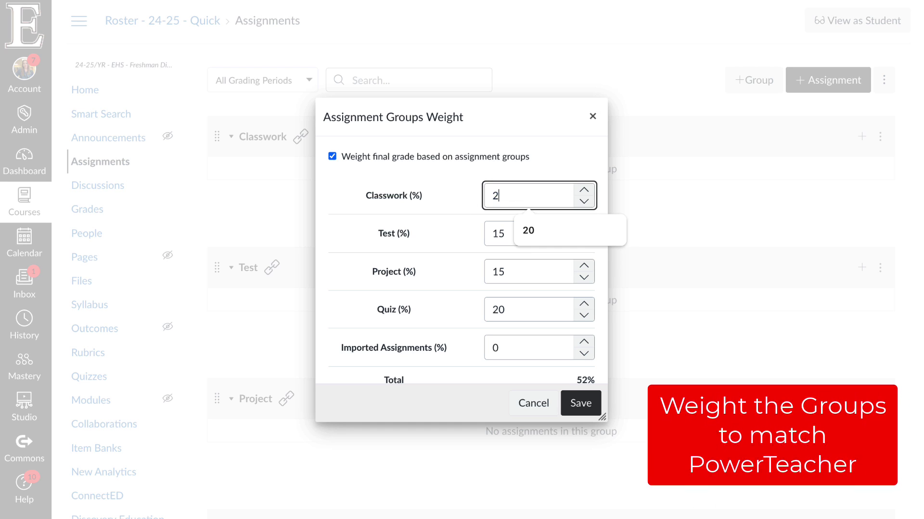
double_click(526, 232)
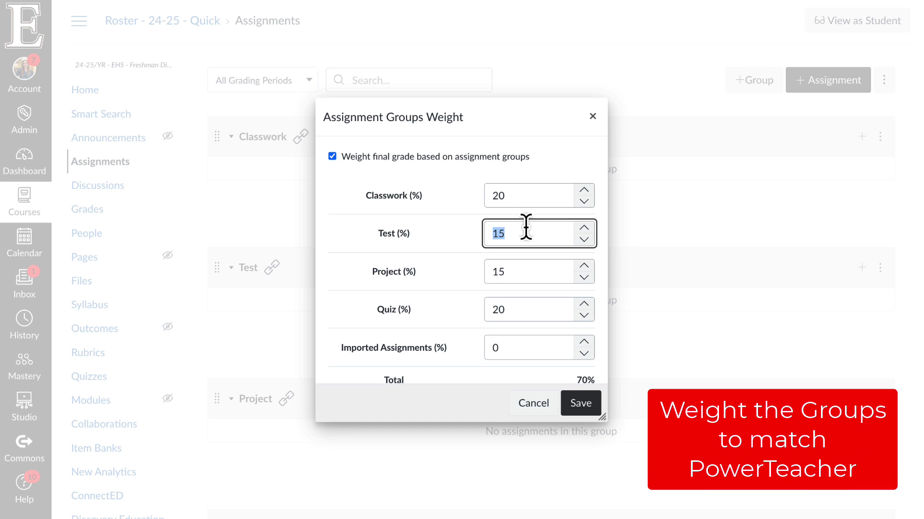
text(40)
double_click(513, 272)
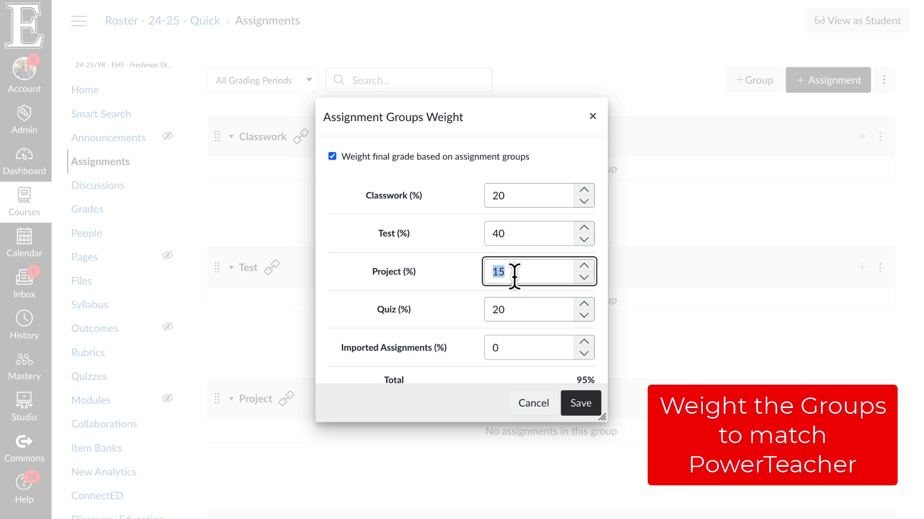
text(10)
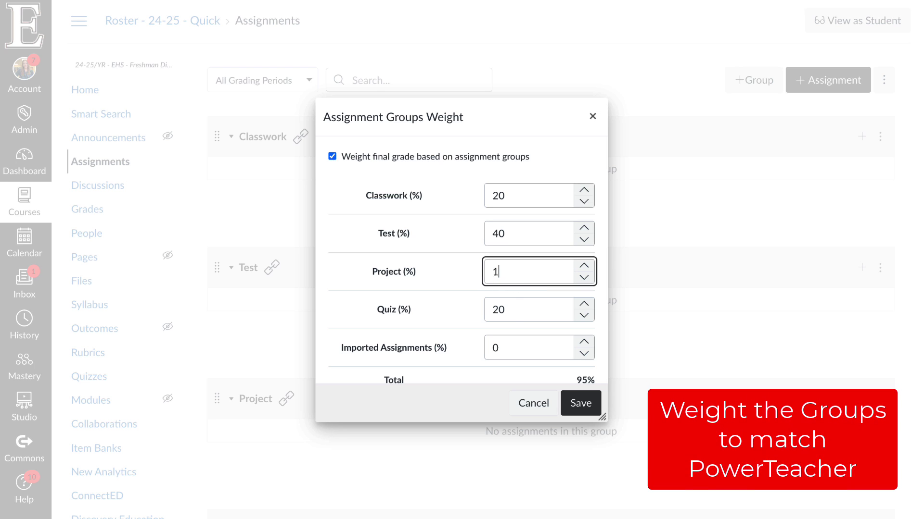
click(510, 312)
double_click(511, 312)
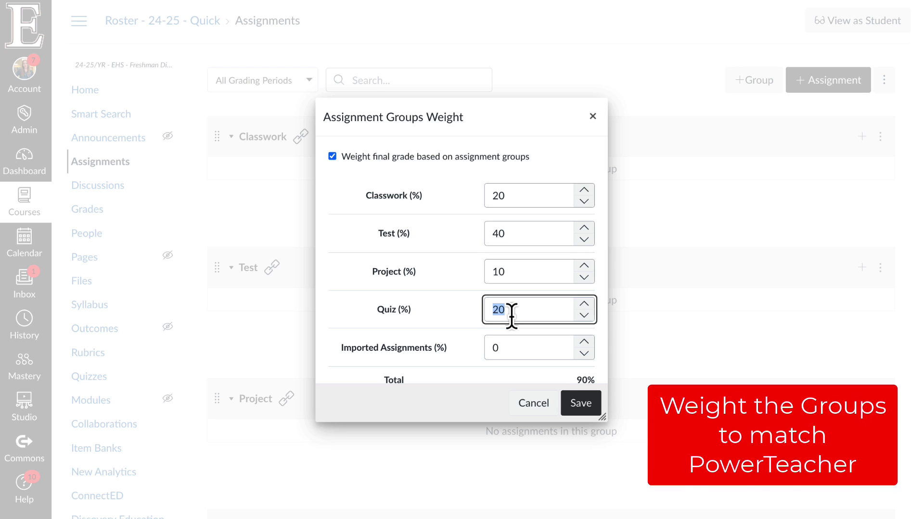
text(30)
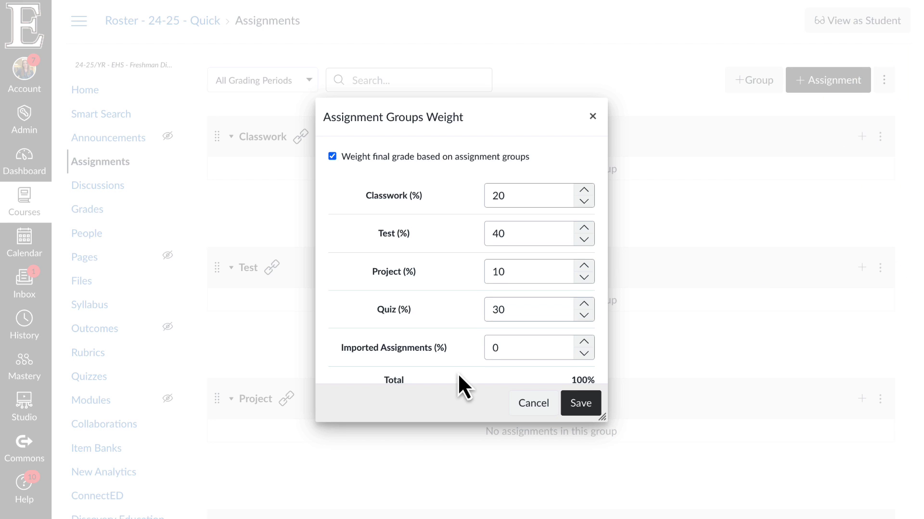
scroll(457, 373, down, 1)
click(581, 408)
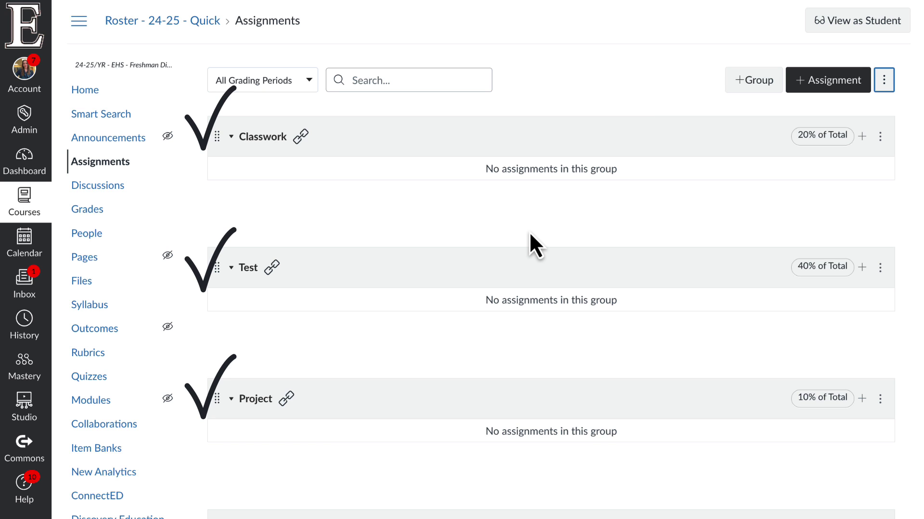
- Open the course's Grade Sync tool, turn on Nightly Sync in its utilities, and return to the sync history
scroll(153, 311, down, 2)
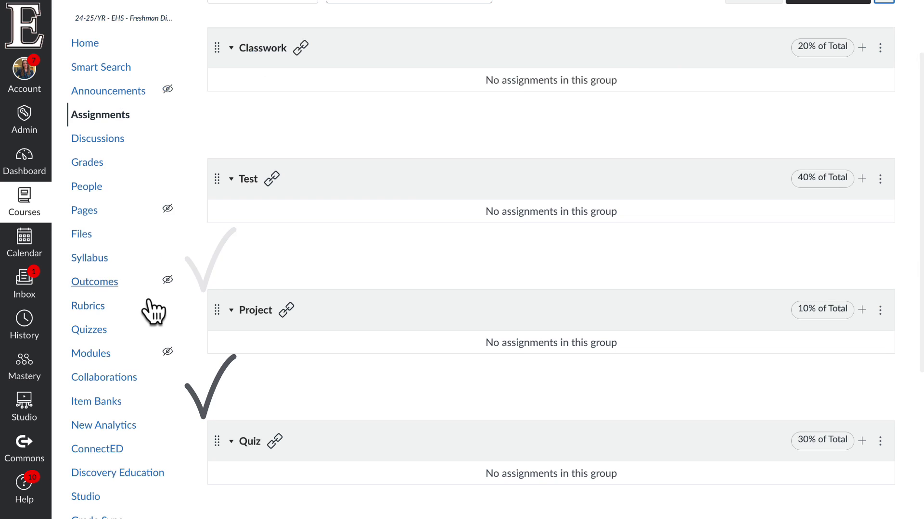
scroll(153, 312, down, 4)
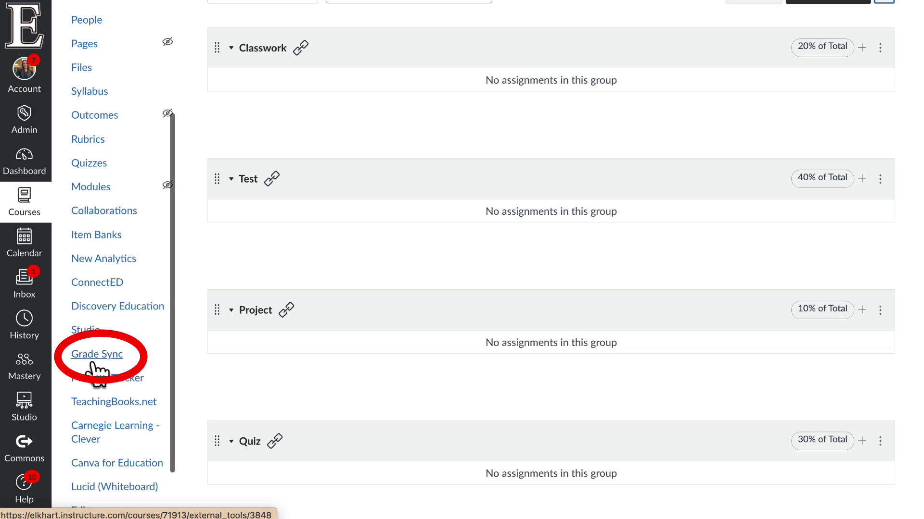
click(94, 365)
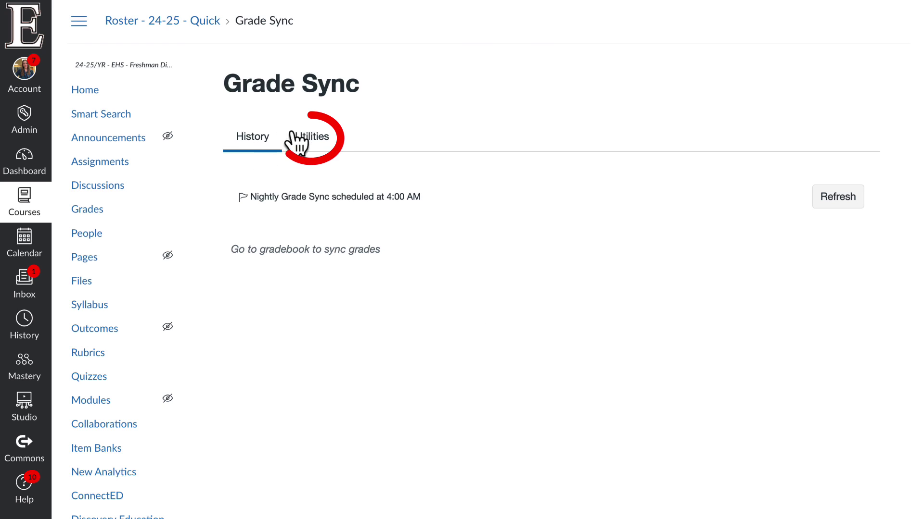
click(303, 135)
click(392, 188)
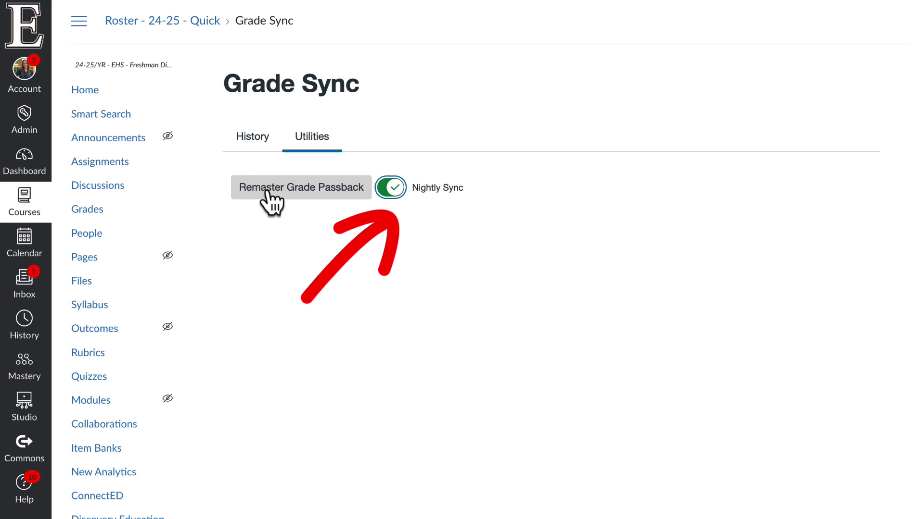
click(252, 140)
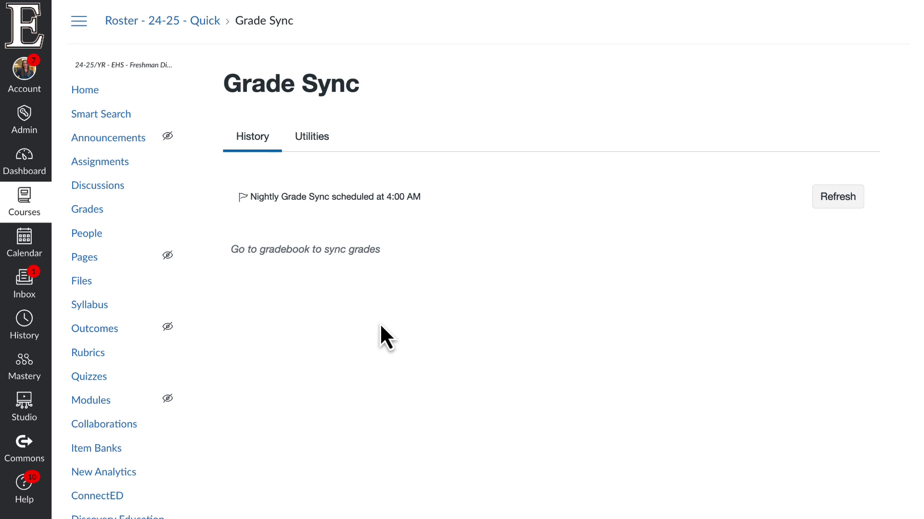